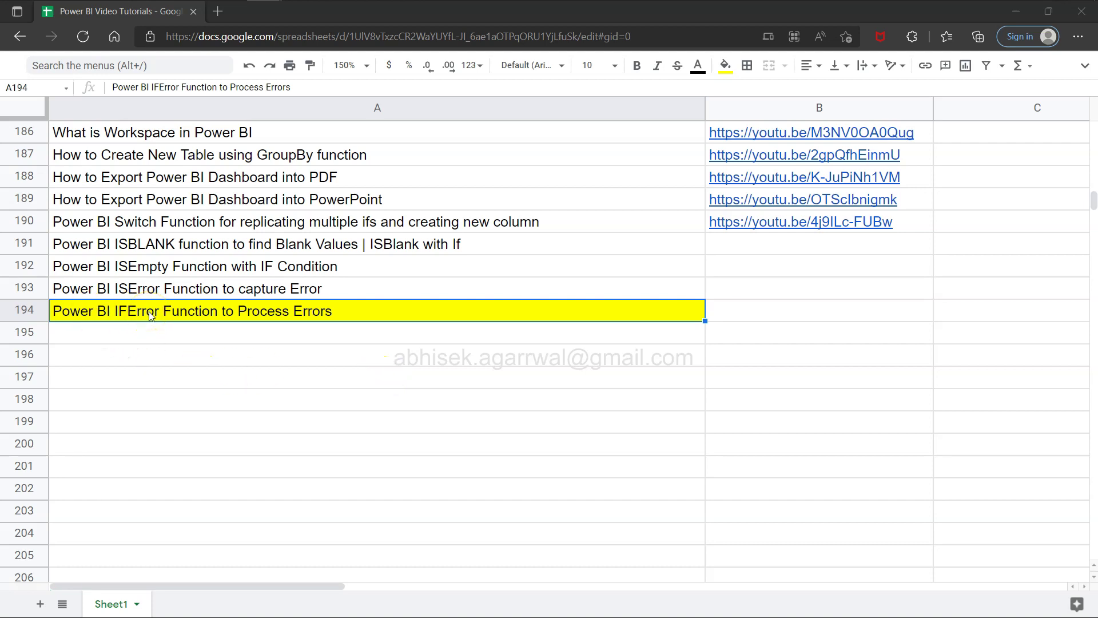
# Select the IFError tutorial title in row 194, then switch to the Power BI Desktop window.
pyautogui.click(221, 318)
pyautogui.press('Down')
pyautogui.press('Down')
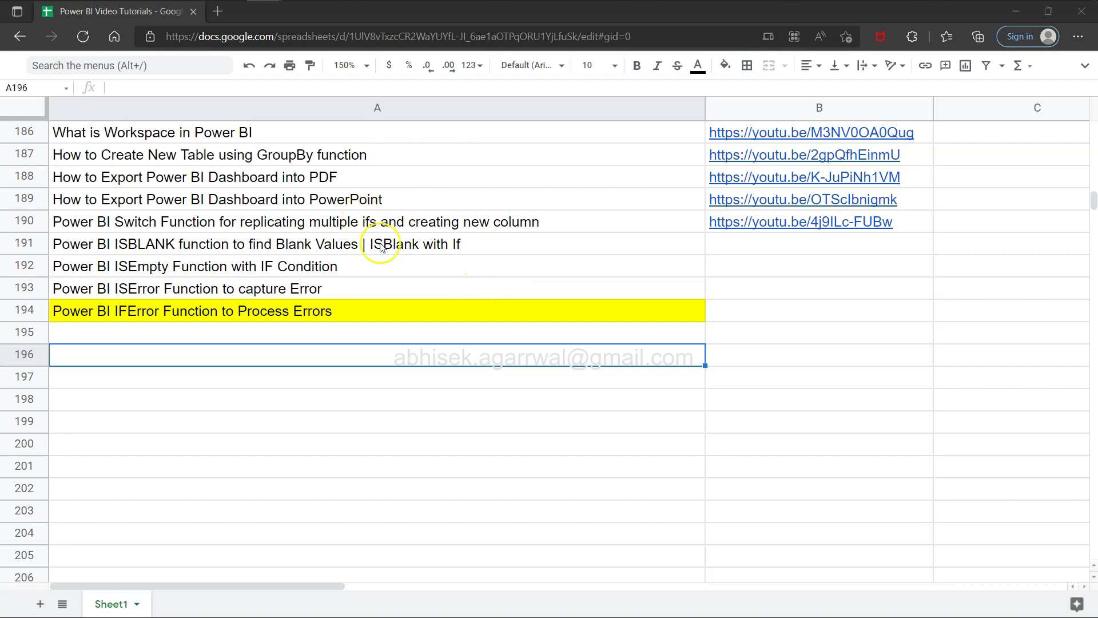
pyautogui.scroll(5, 381, 229)
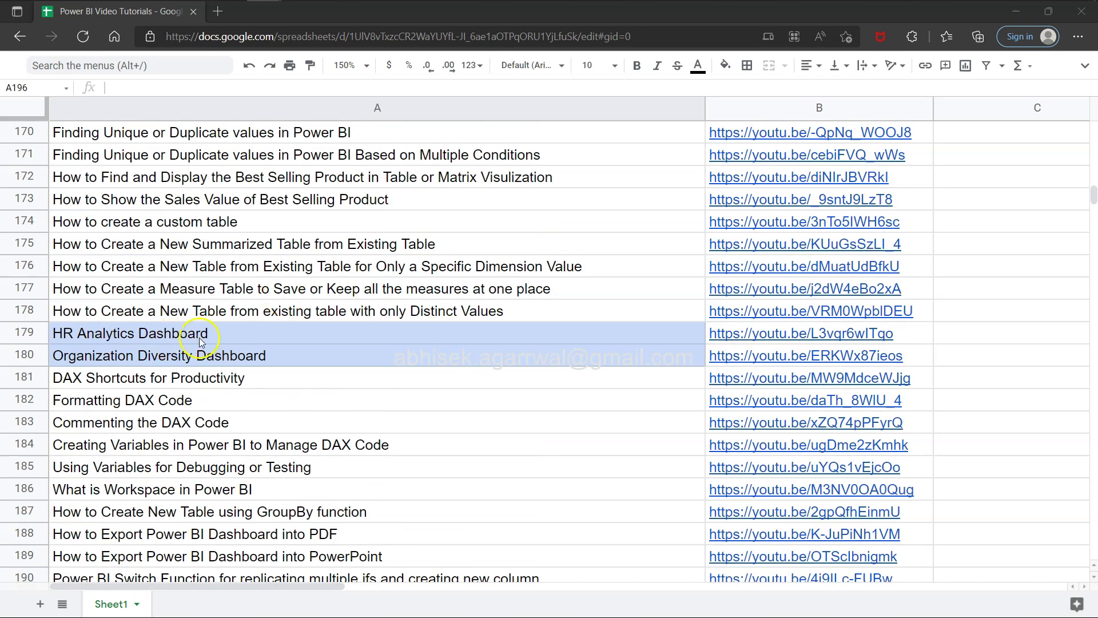
pyautogui.scroll(4, 186, 341)
pyautogui.scroll(-2, 187, 341)
pyautogui.scroll(-5, 187, 343)
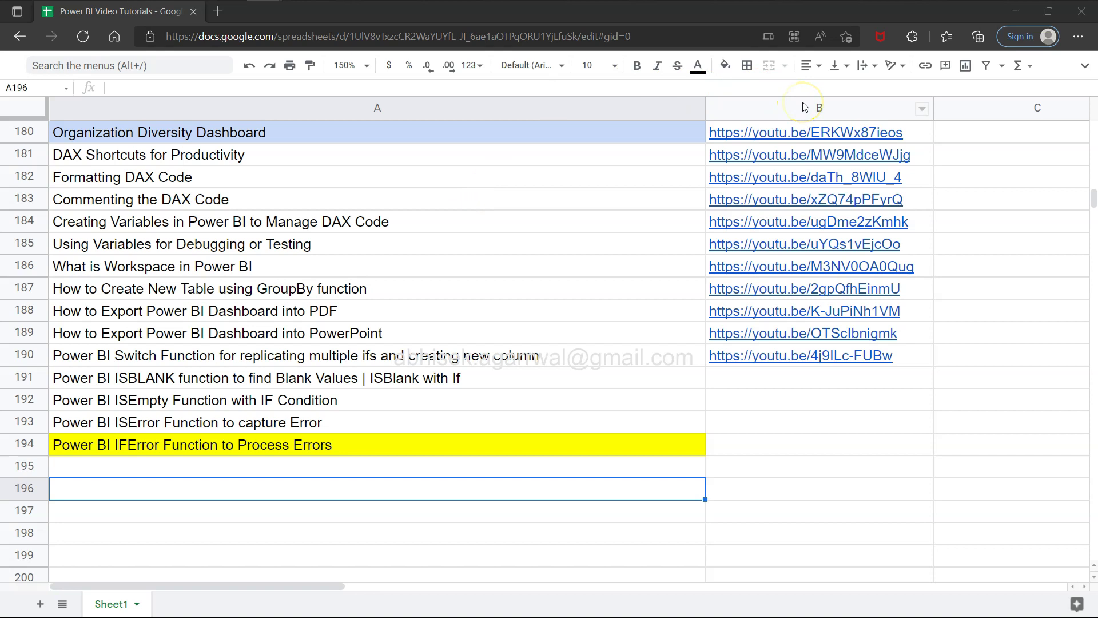
pyautogui.click(342, 445)
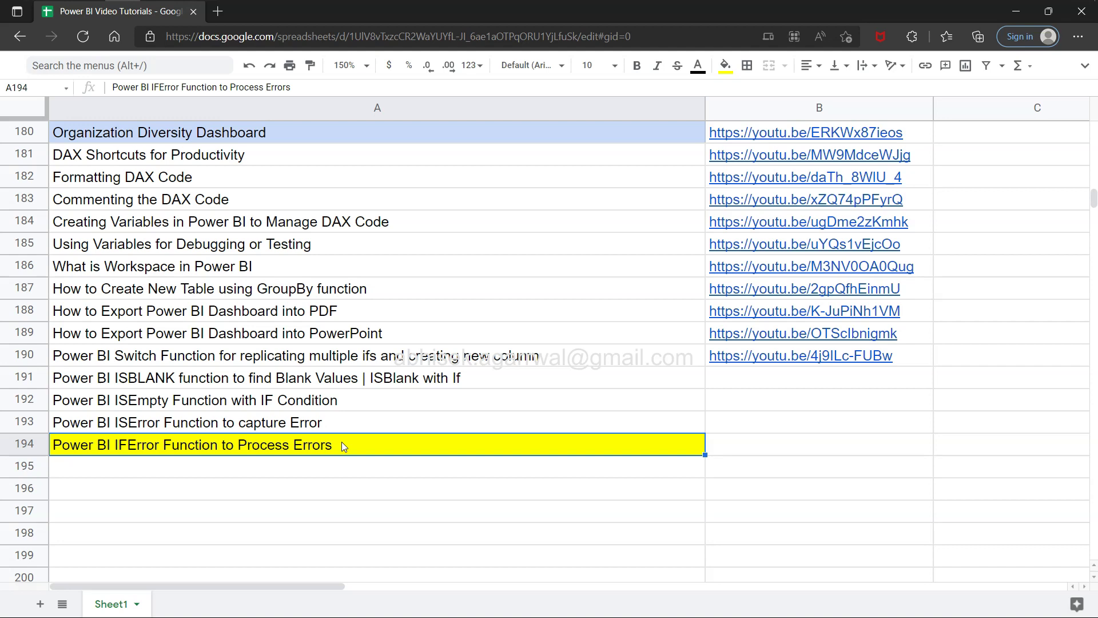
pyautogui.hotkey('alt', 'Tab')
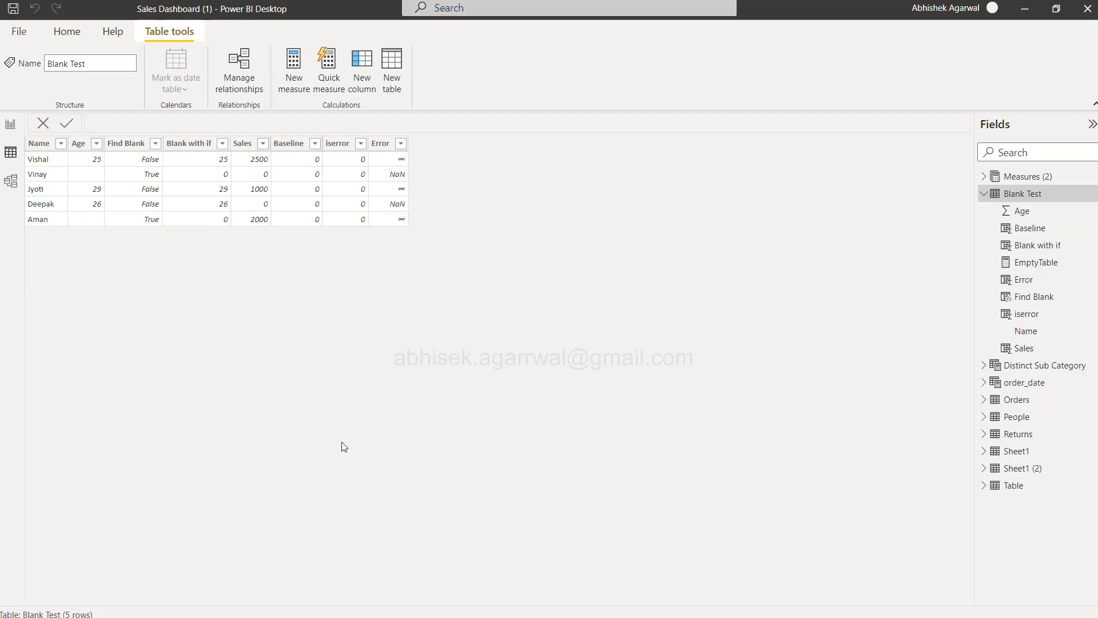
# Inspect the Error column, then the iserror column's formula IF(ISERROR(Sales/Baseline),0,Sales).
pyautogui.click(392, 148)
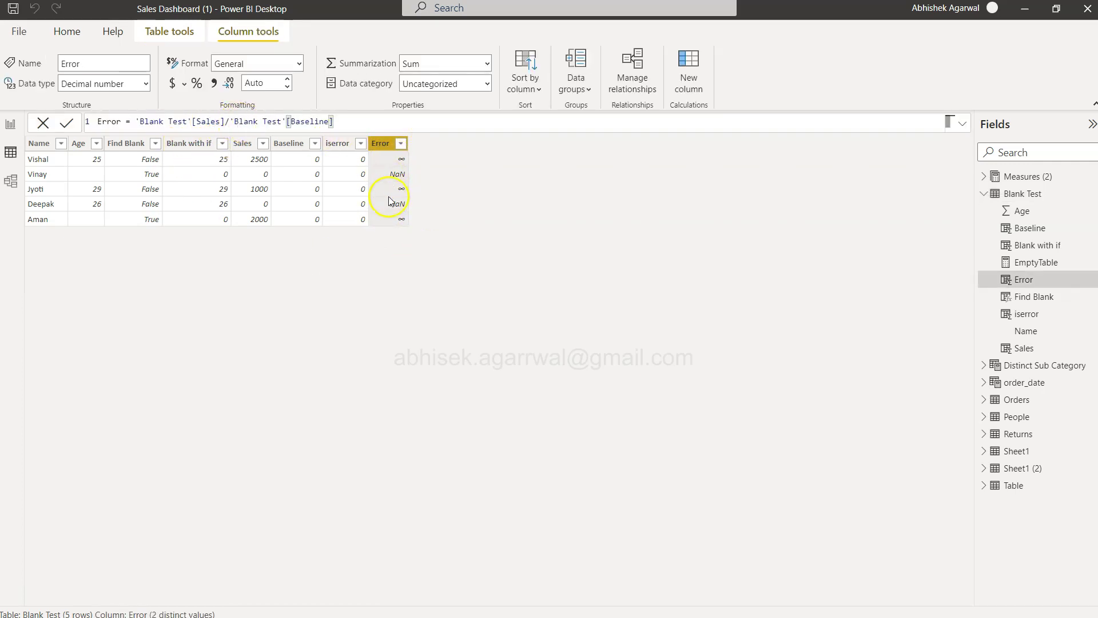
pyautogui.click(340, 144)
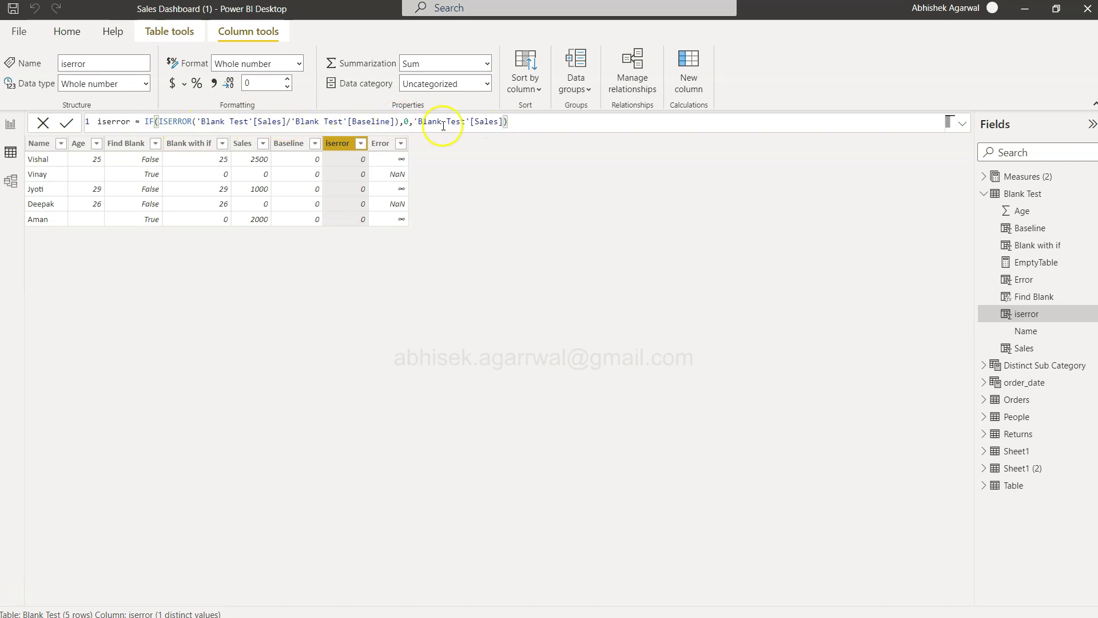
pyautogui.click(447, 211)
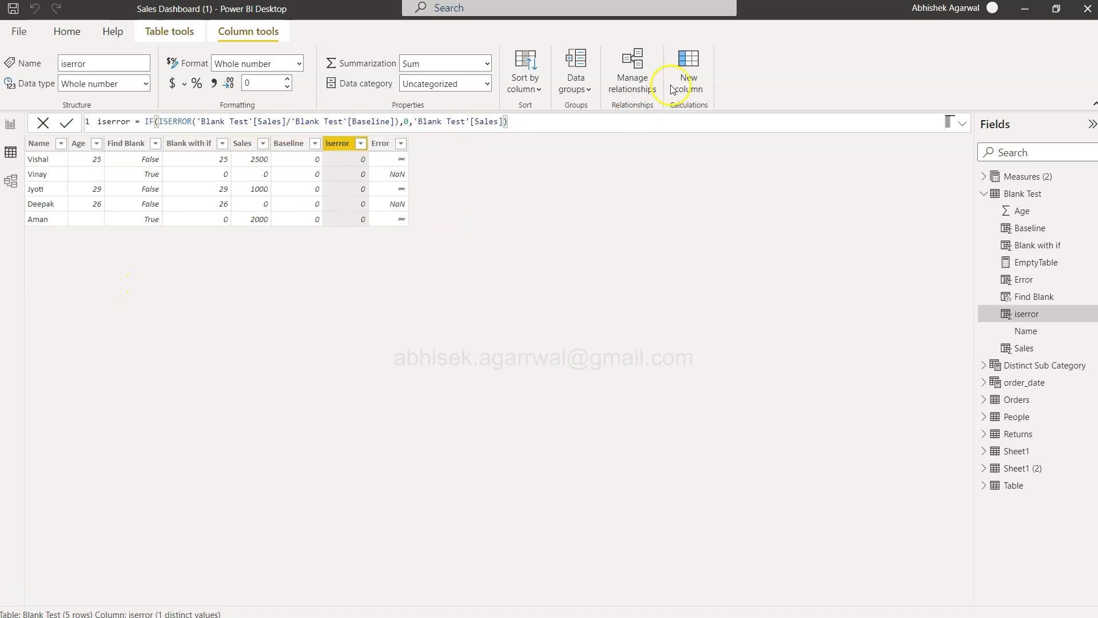
# Add a new column to Blank Test with its formula begun as iferror = IFERROR(.
pyautogui.click(695, 65)
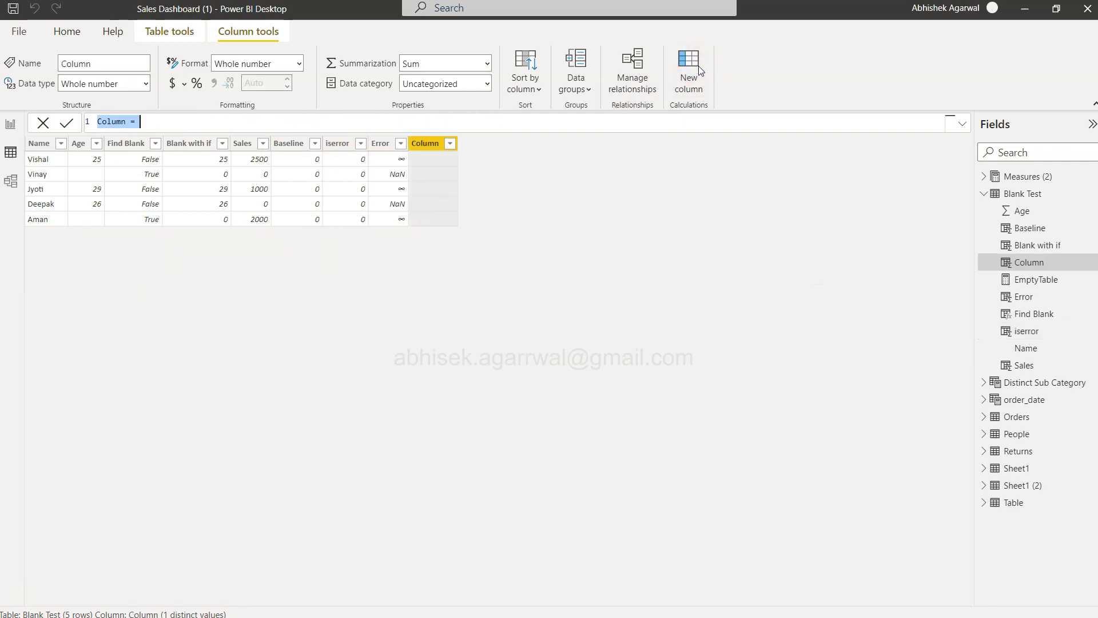
pyautogui.write('iferror = ifer')
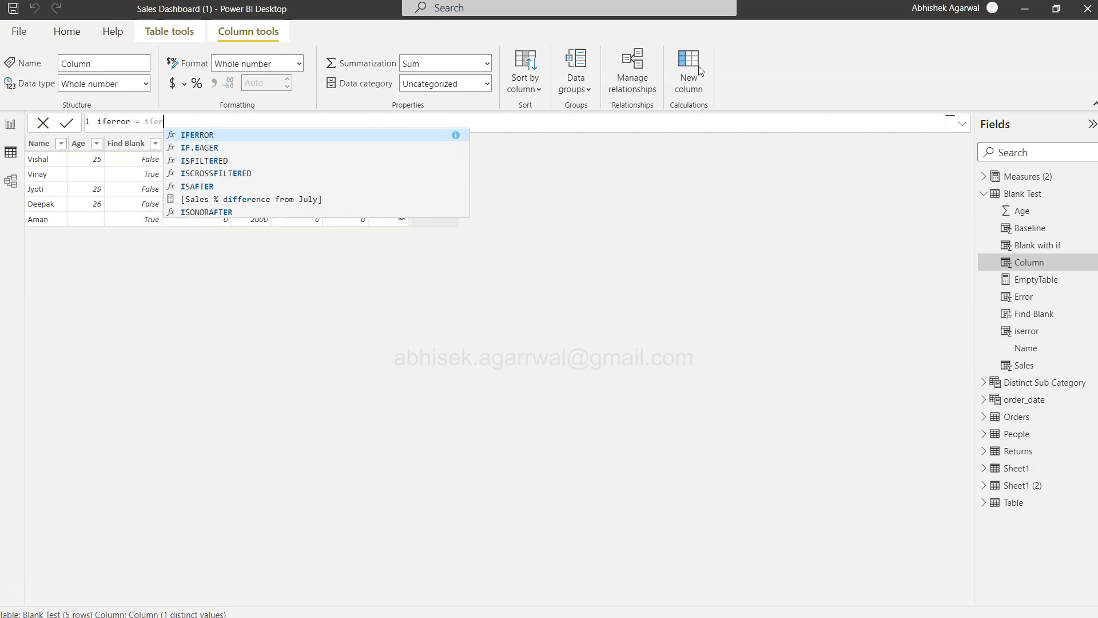
pyautogui.press('Tab')
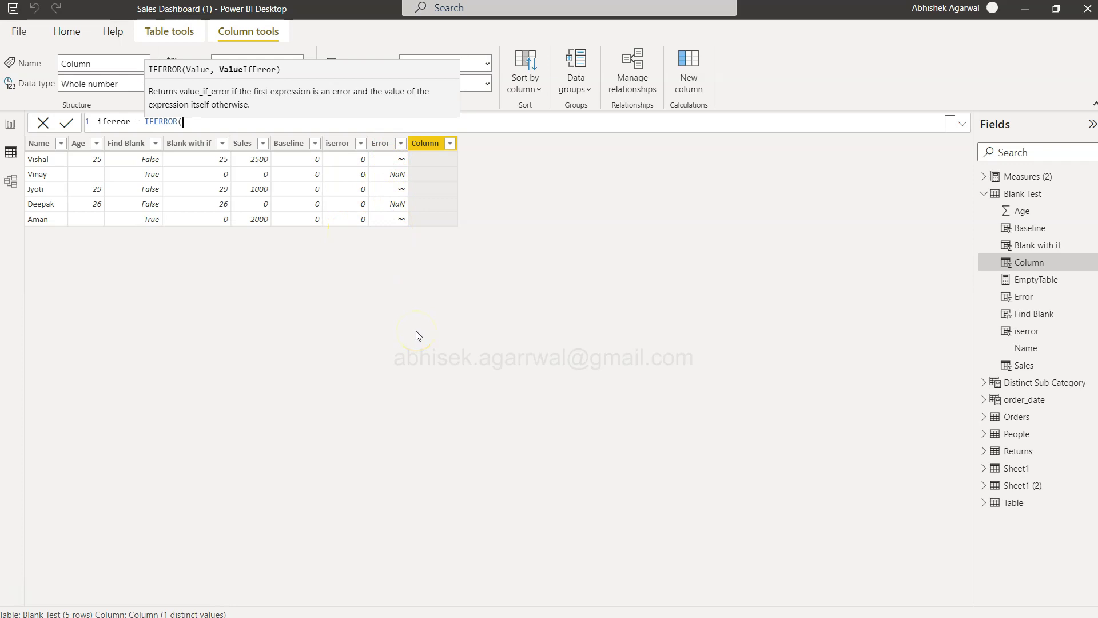
# Fill in 'Blank Test'[iserror] as IFERROR's first argument and 0 as the fallback.
pyautogui.write('ISERROR(')
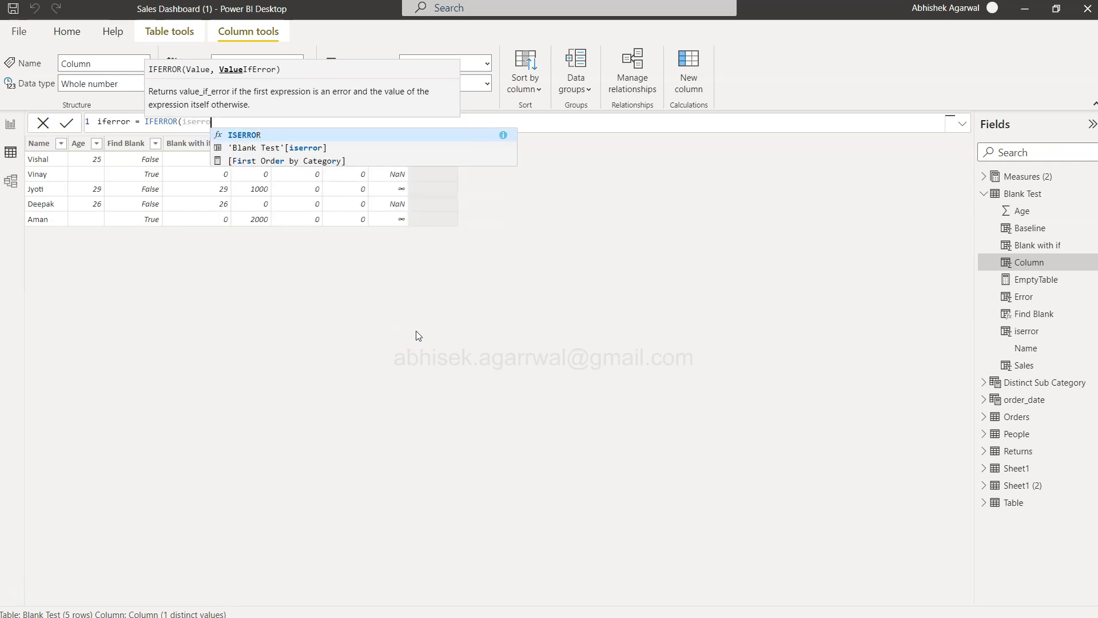
pyautogui.press('BackSpace')
pyautogui.press('BackSpace')
pyautogui.press('BackSpace')
pyautogui.press('BackSpace')
pyautogui.press('BackSpace')
pyautogui.press('BackSpace')
pyautogui.press('BackSpace')
pyautogui.press('BackSpace')
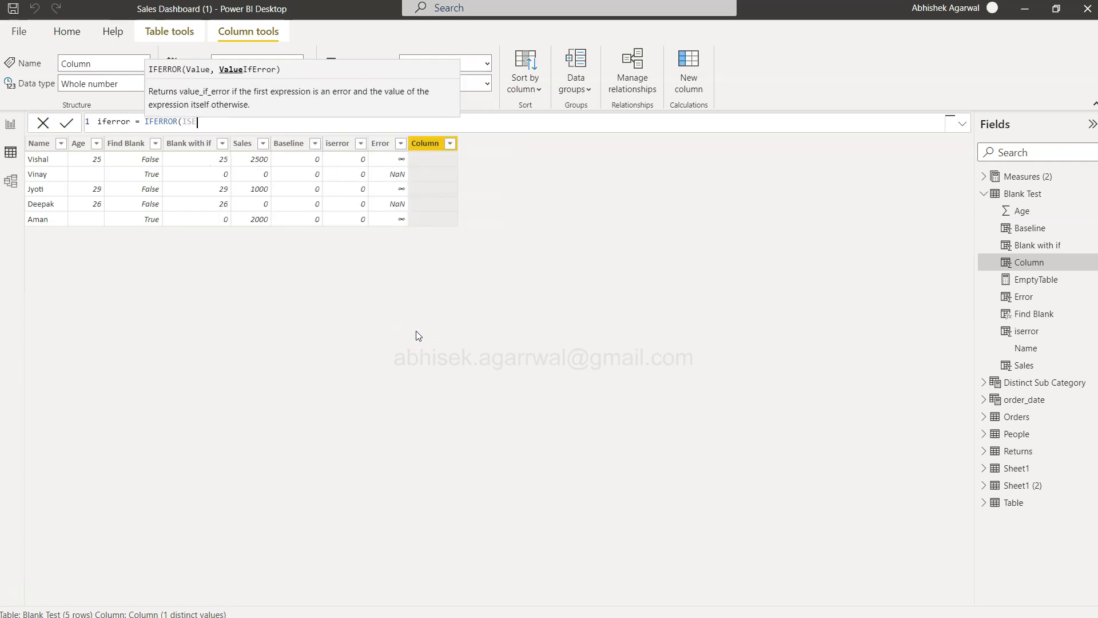
pyautogui.write('iserro')
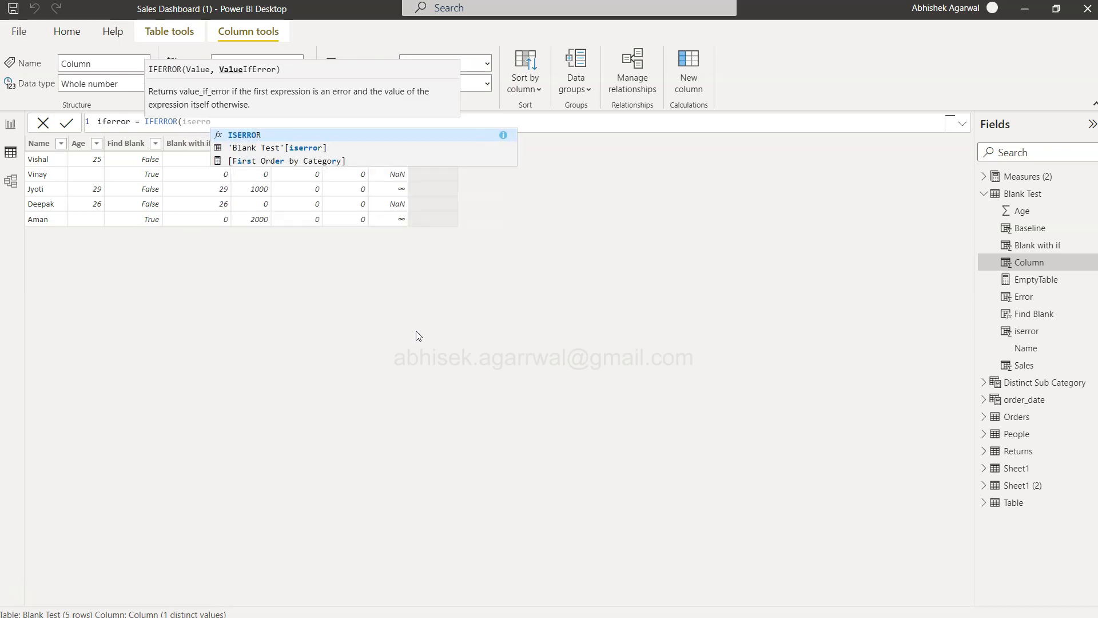
pyautogui.press('Down')
pyautogui.press('Tab')
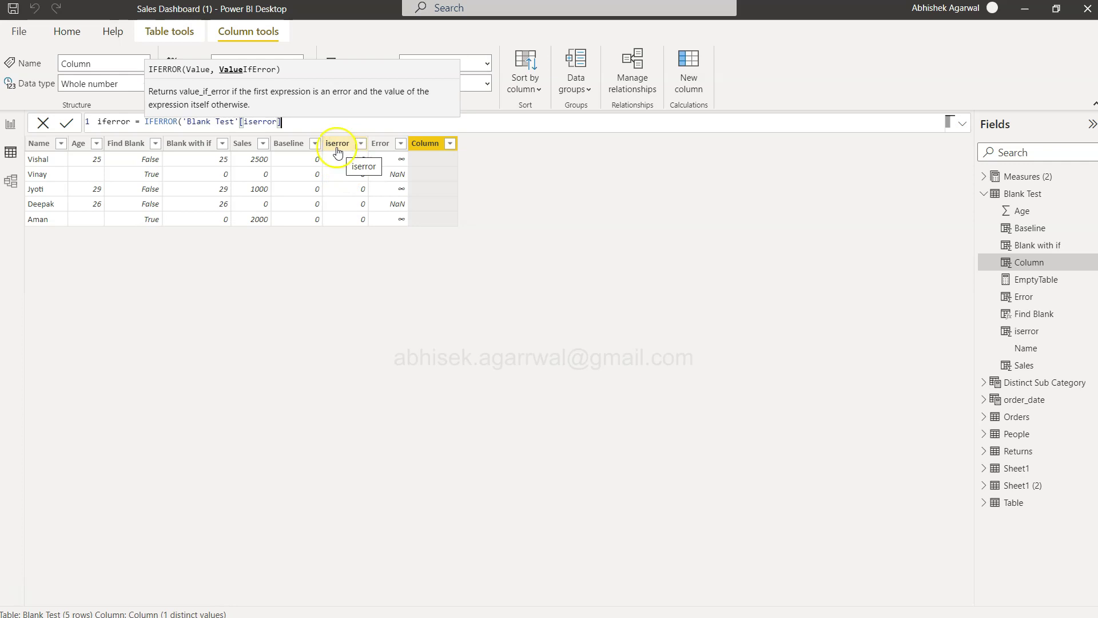
pyautogui.click(308, 119)
pyautogui.write(',')
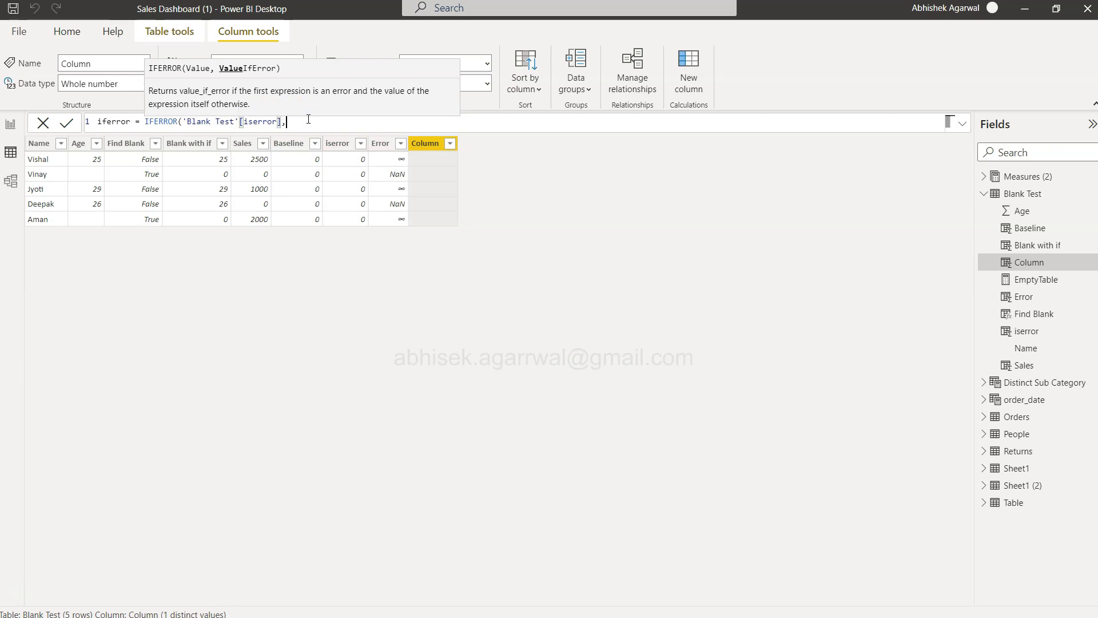
pyautogui.write('0)')
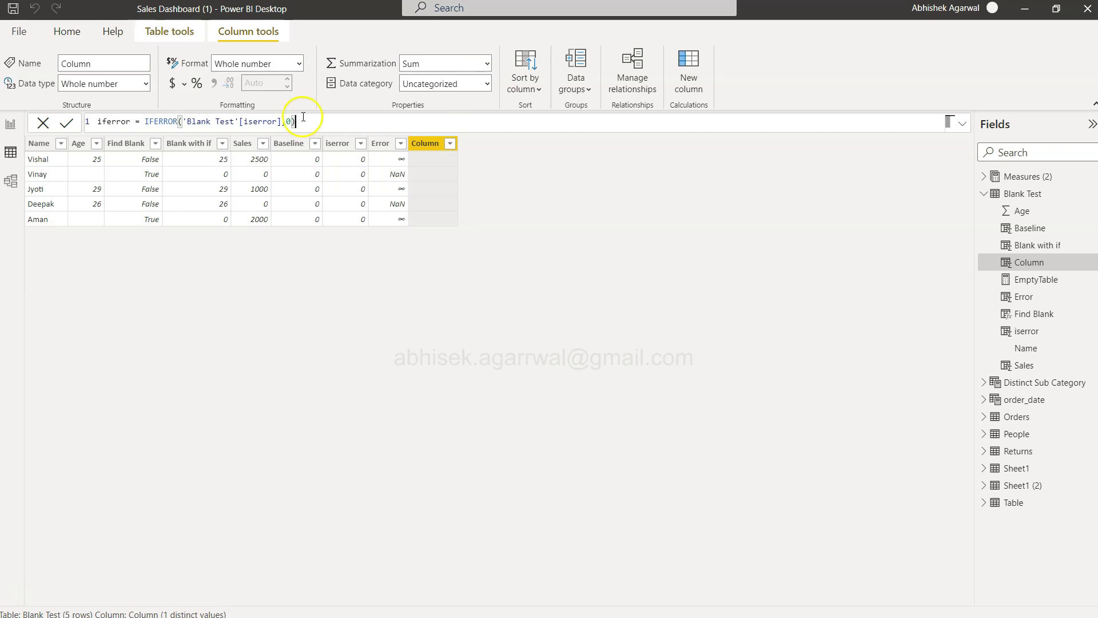
# Commit IFERROR('Blank Test'[iserror],0) so all five rows show 0, then review the formula text.
pyautogui.click(67, 123)
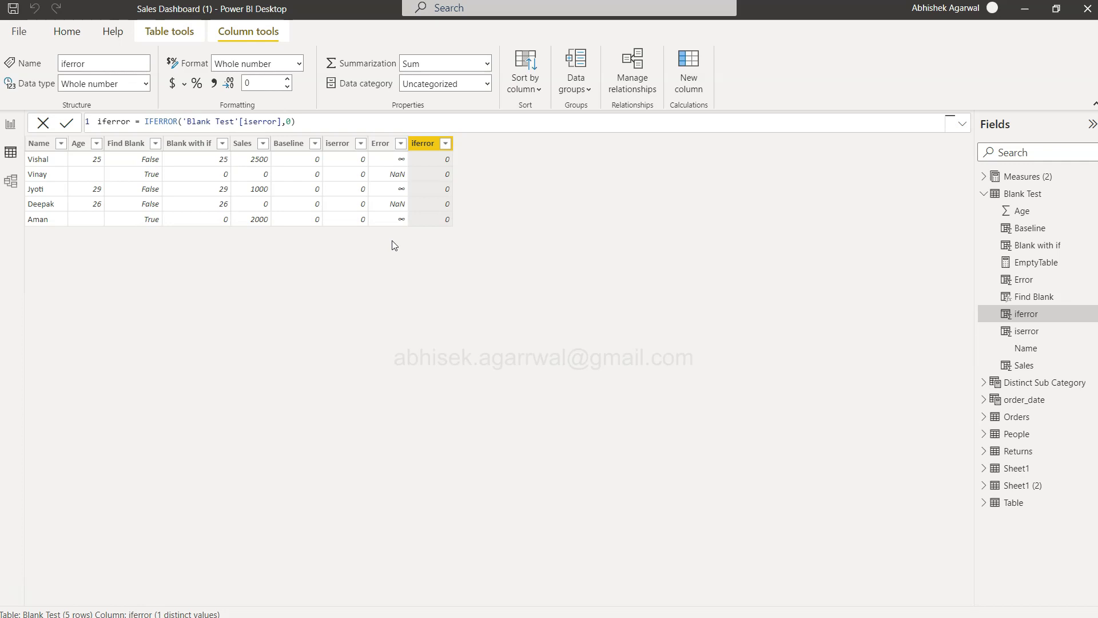
pyautogui.moveTo(98, 122); pyautogui.dragTo(307, 121)
pyautogui.click(307, 122)
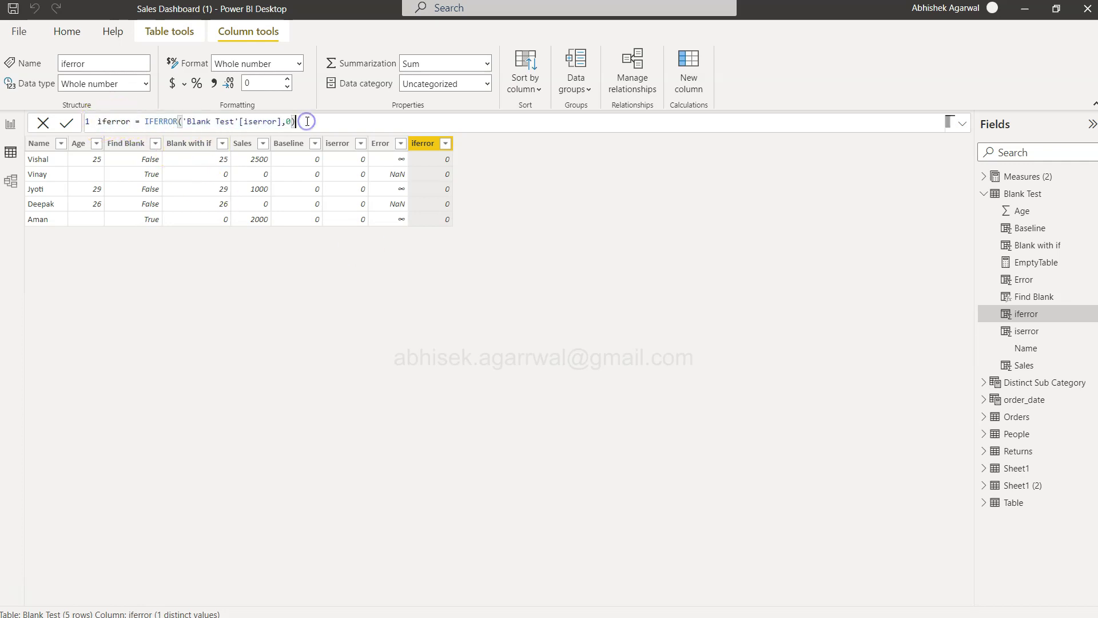